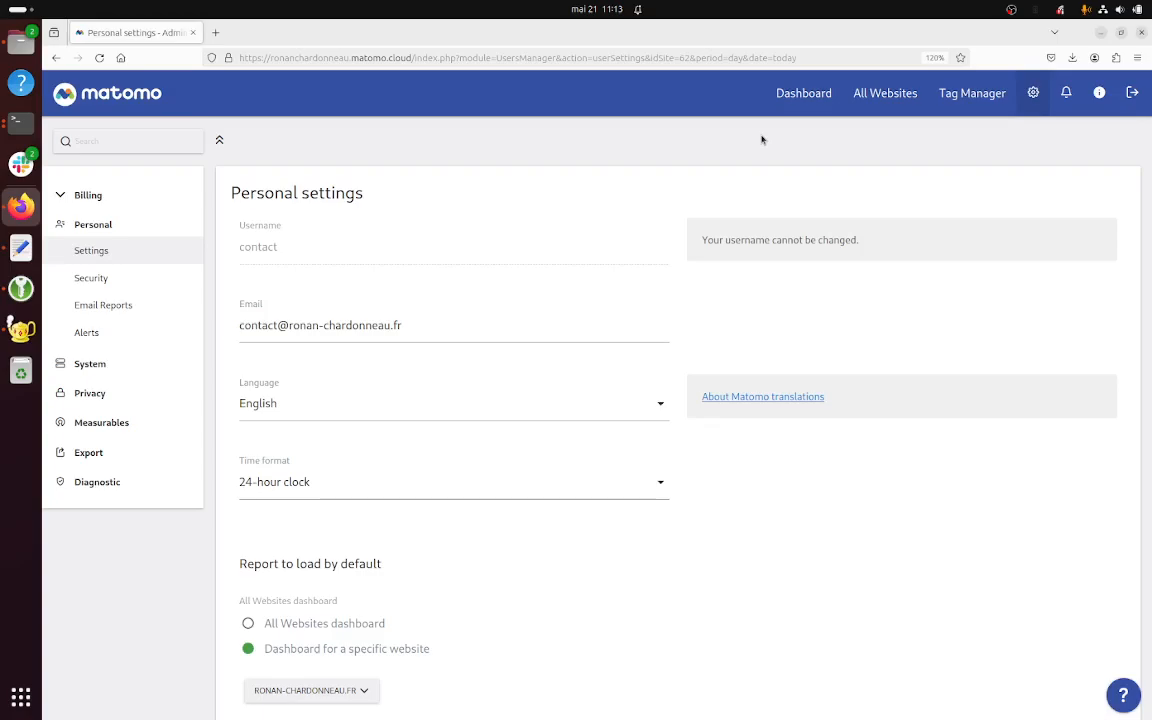
Open the website dashboard and inspect the HTML of the max actions in one visit metric in the Visits Summary
left_click(810, 109)
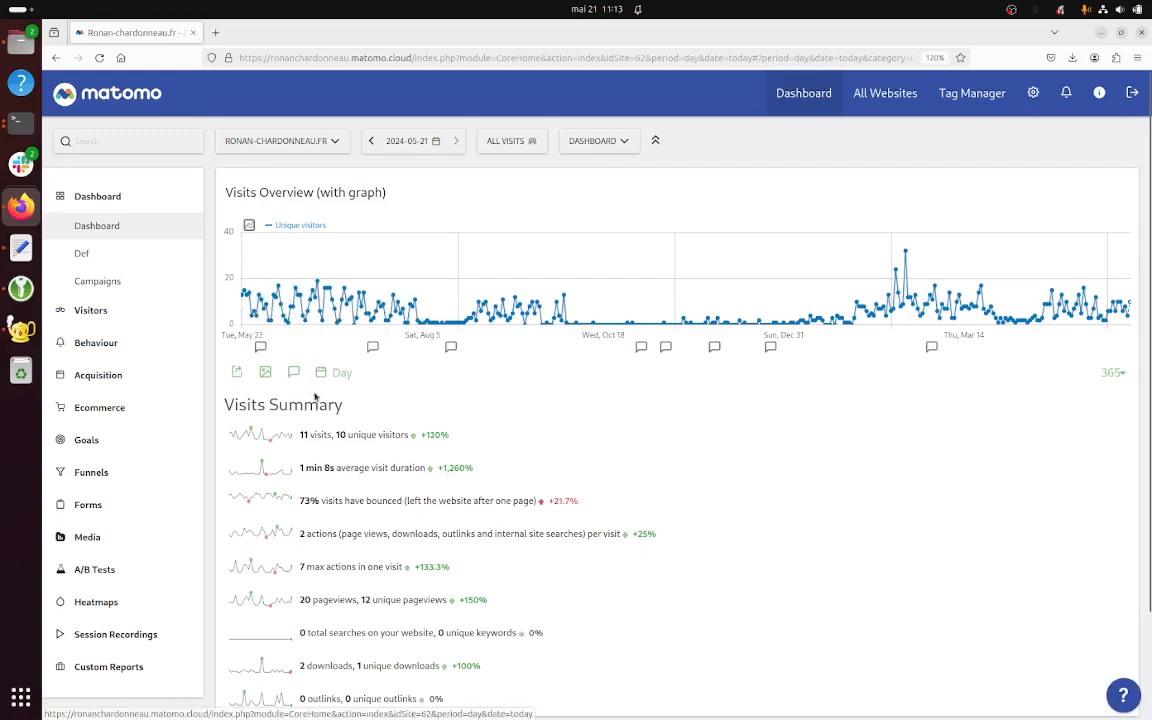
scroll(318, 505, "down", 2)
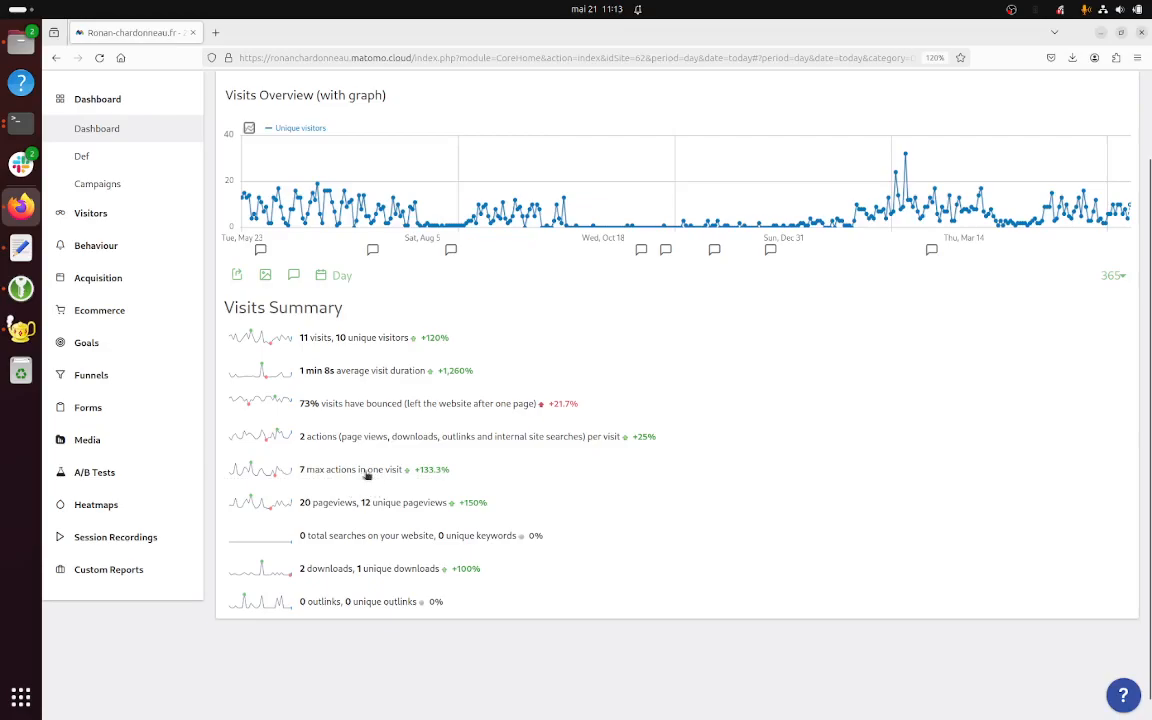
right_click(296, 473)
left_click(338, 608)
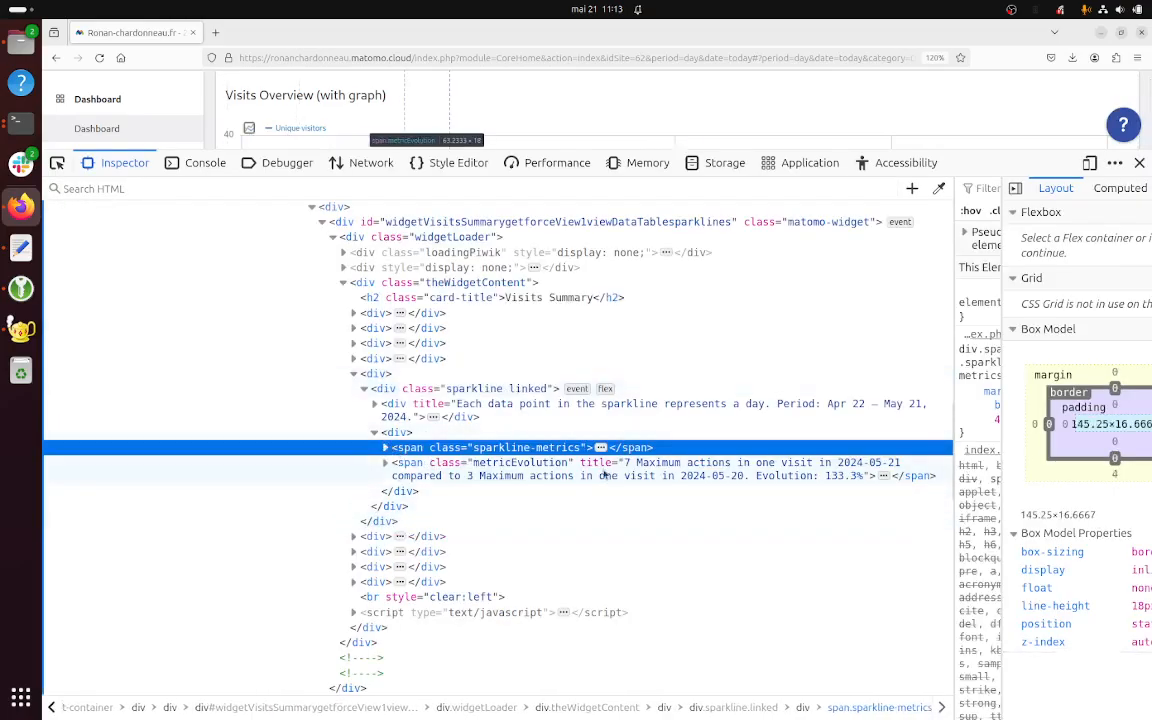
Set the maximum actions number in the metricEvolution title attribute to 10000 and close the developer tools
double_click(637, 473)
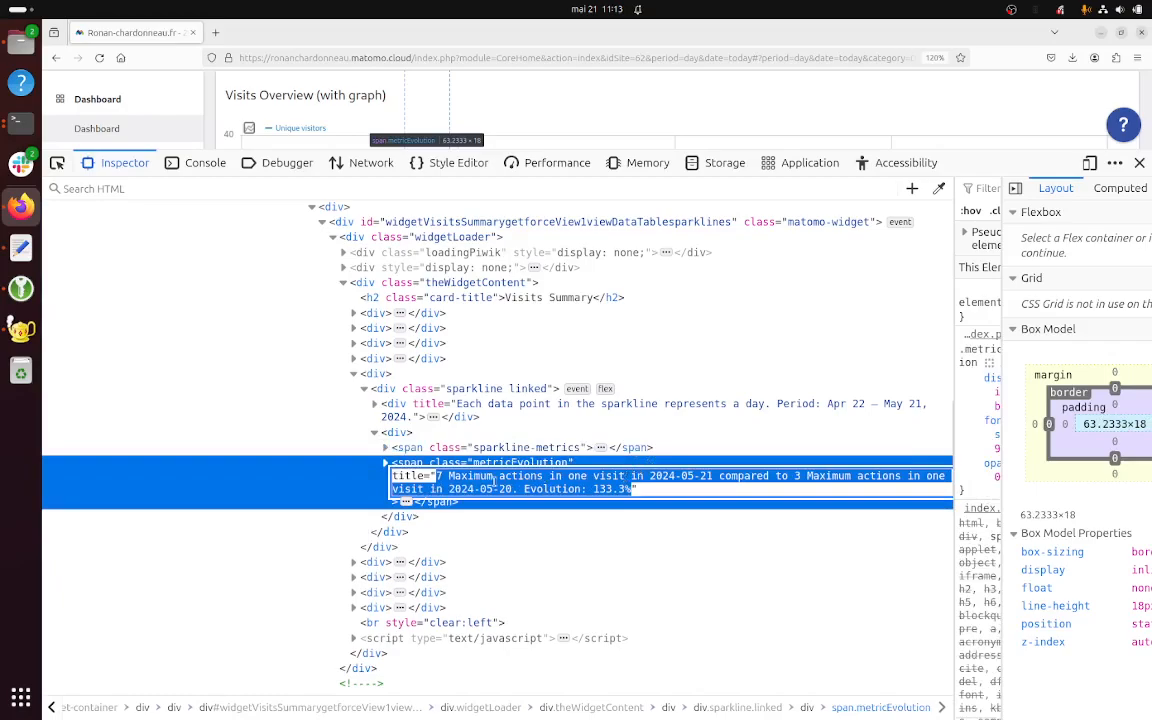
left_click(447, 478)
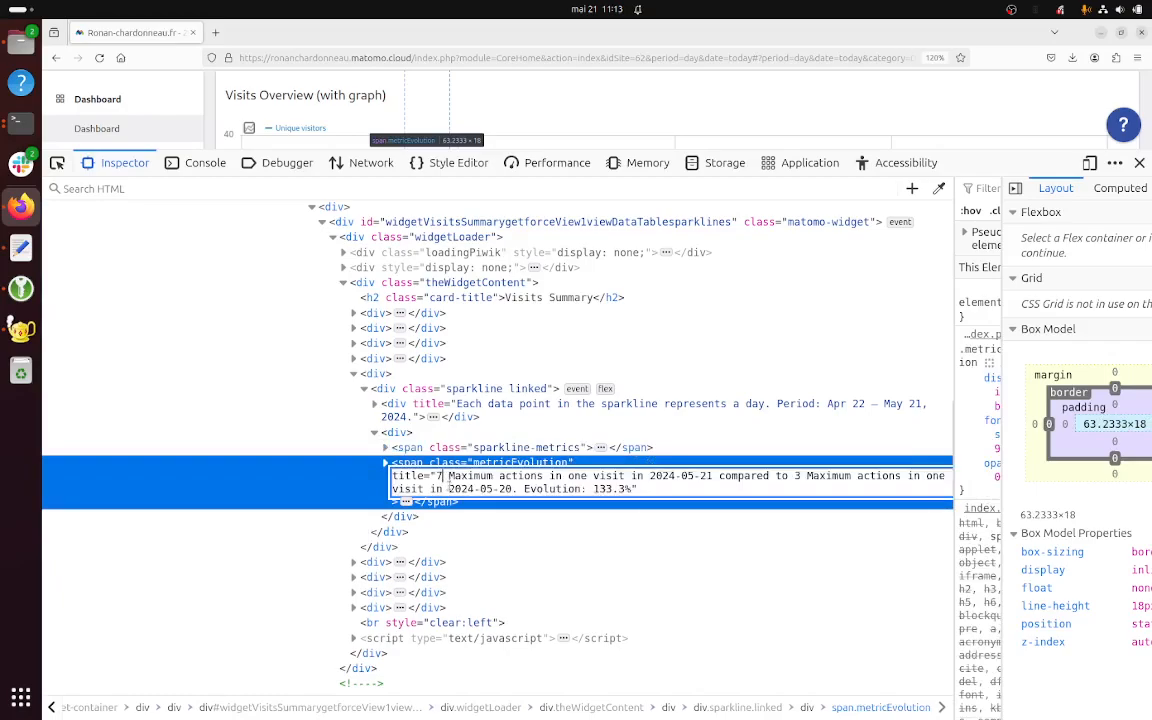
key("BackSpace")
type("10000")
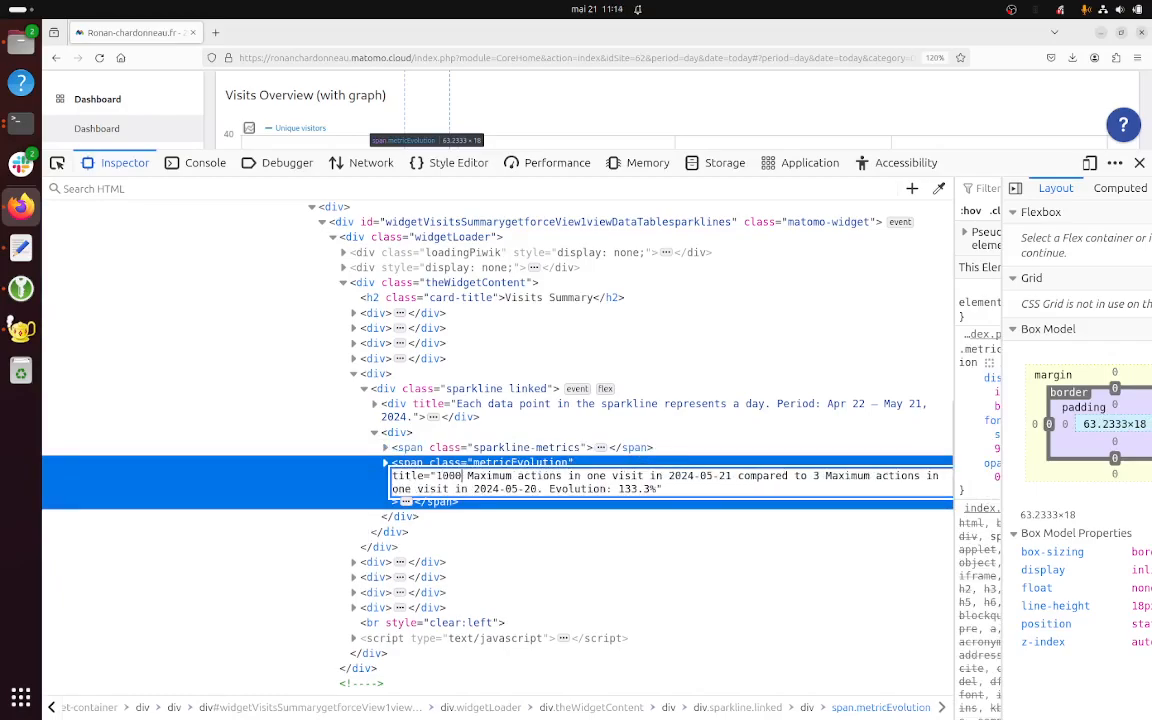
key("Return")
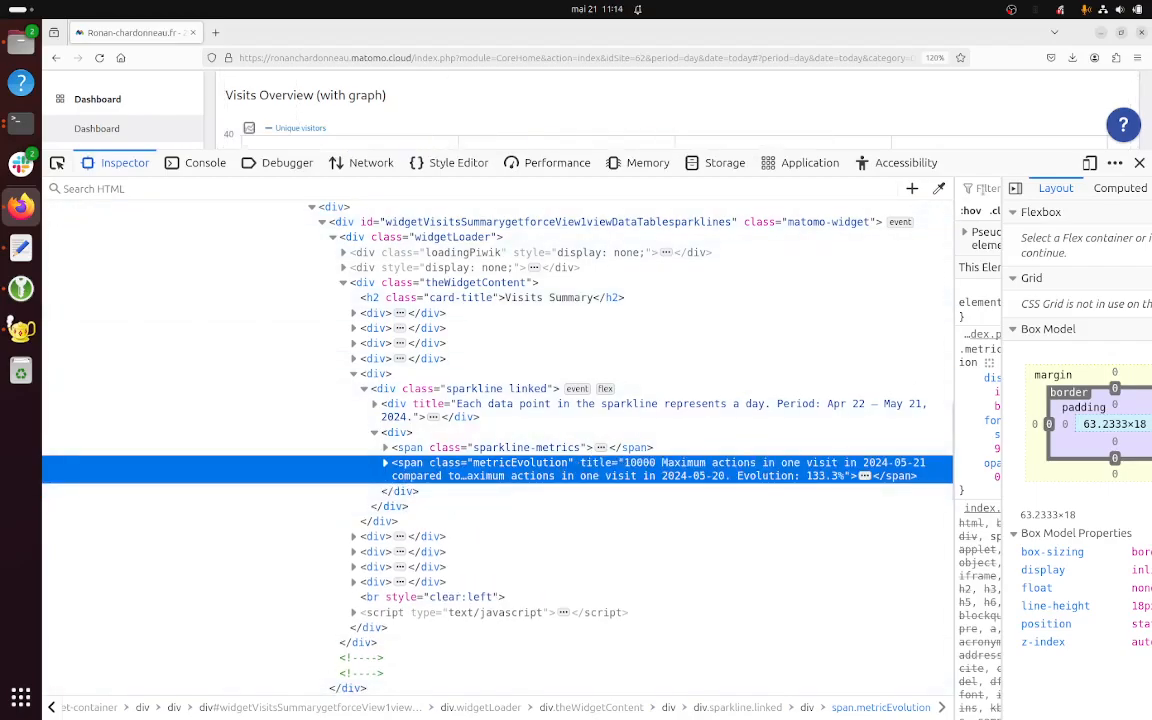
left_click(1139, 163)
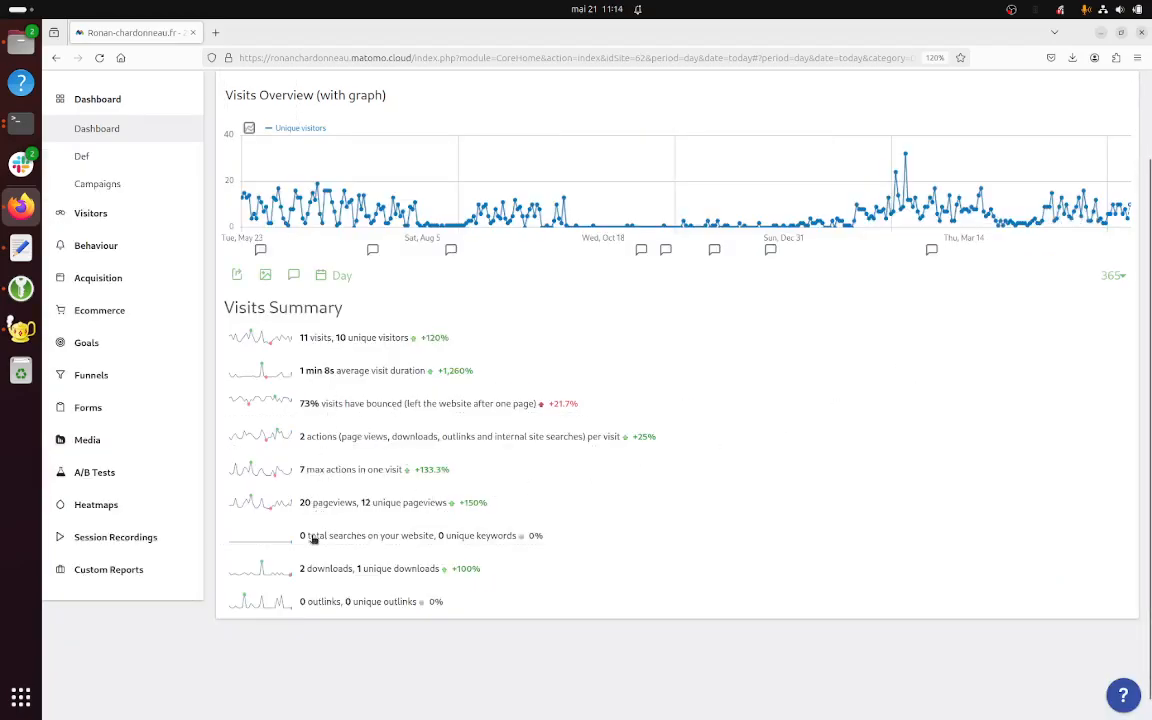
Reopen the inspector at the max actions row, enlarge the visible page area and pick the row's metric text
right_click(292, 470)
left_click(336, 595)
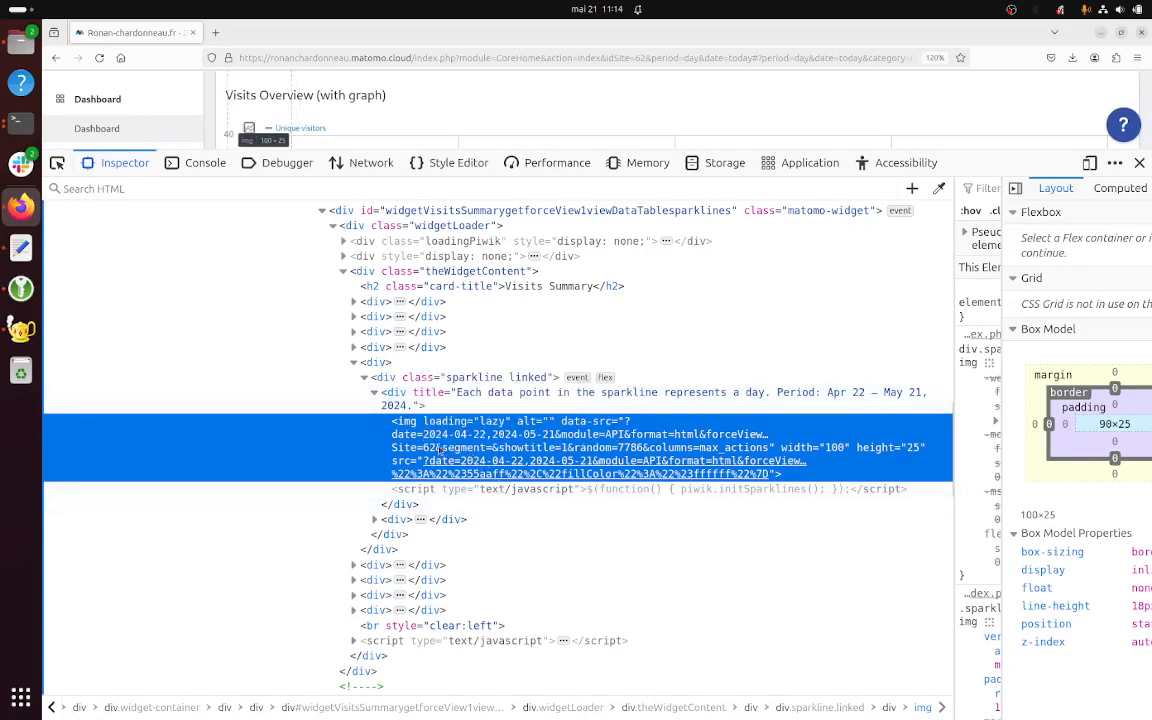
scroll(443, 140, "down", 5)
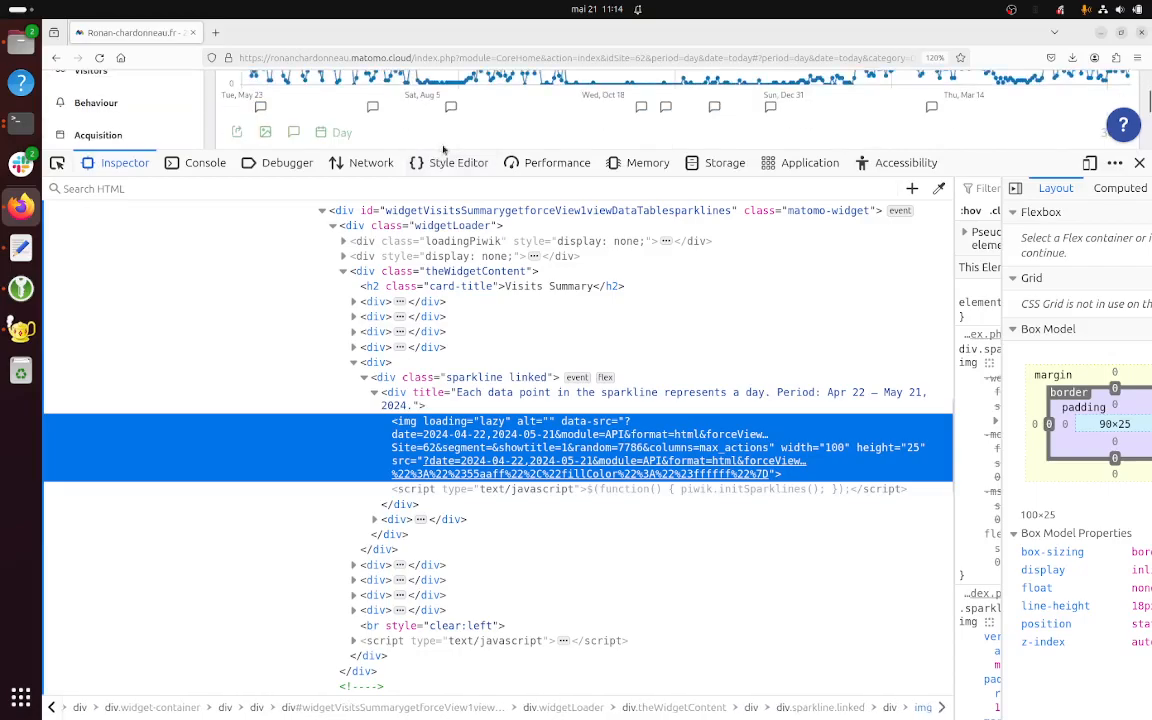
left_click_drag(437, 147, 437, 330)
left_click(57, 344)
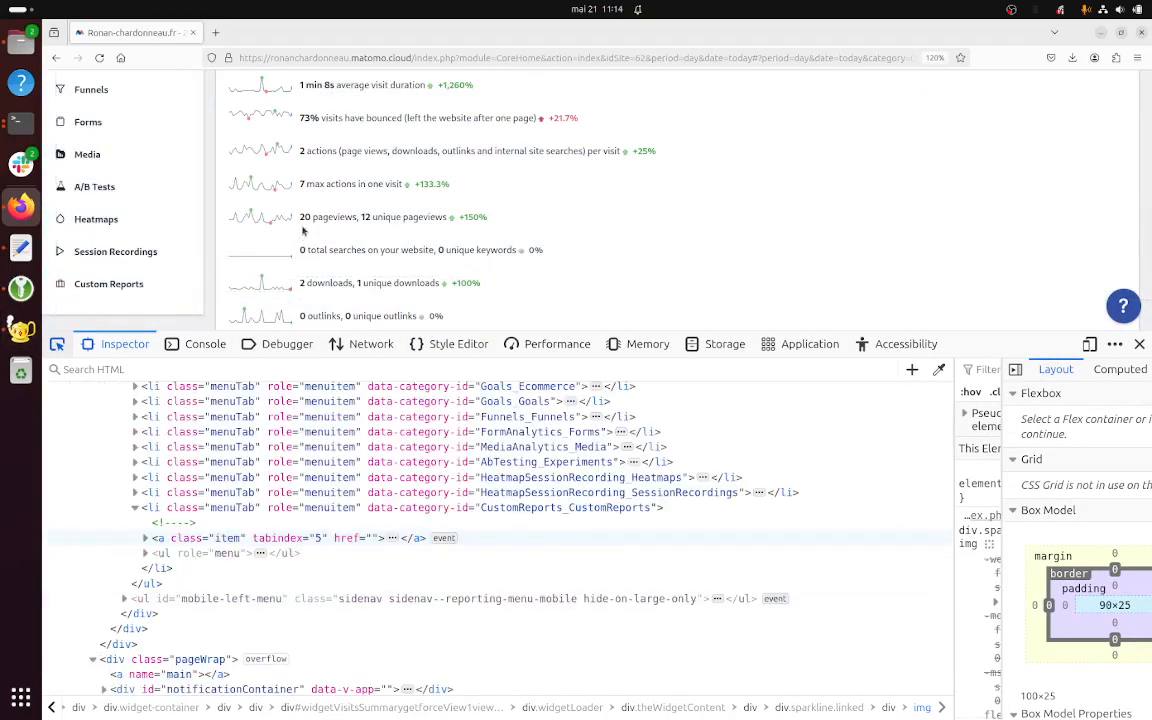
left_click(305, 187)
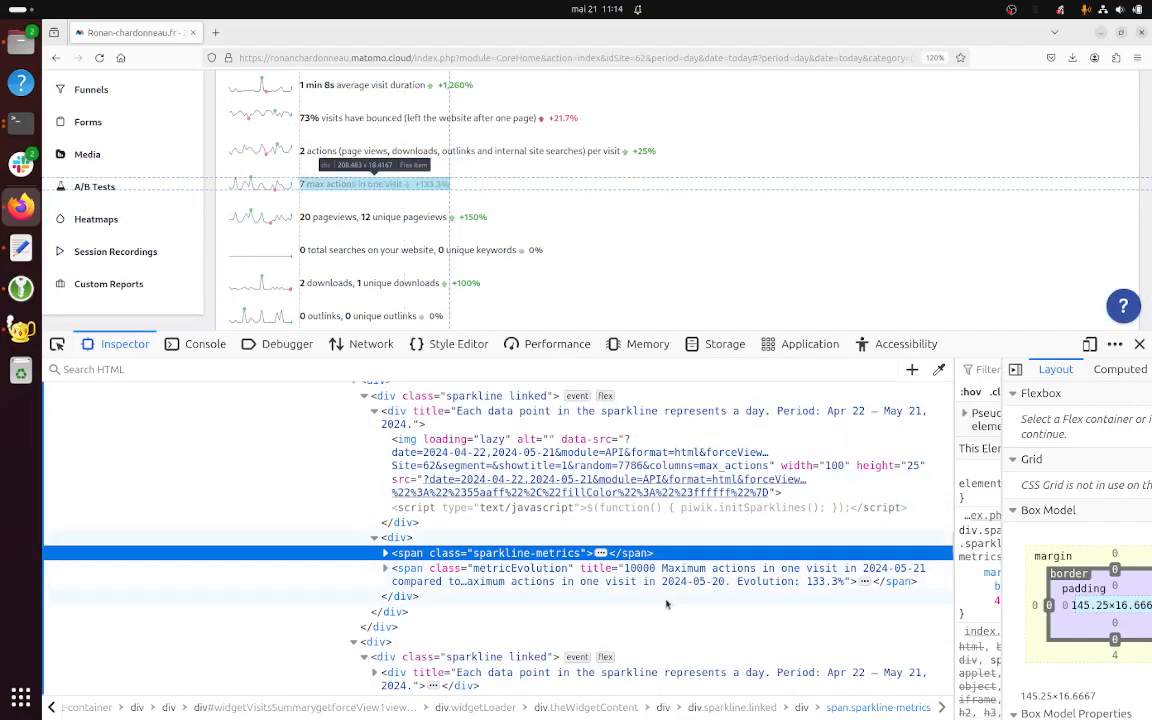
Expand the sparkline-metrics span, set its bold max actions number to 10000 and close the developer tools
left_click(385, 553)
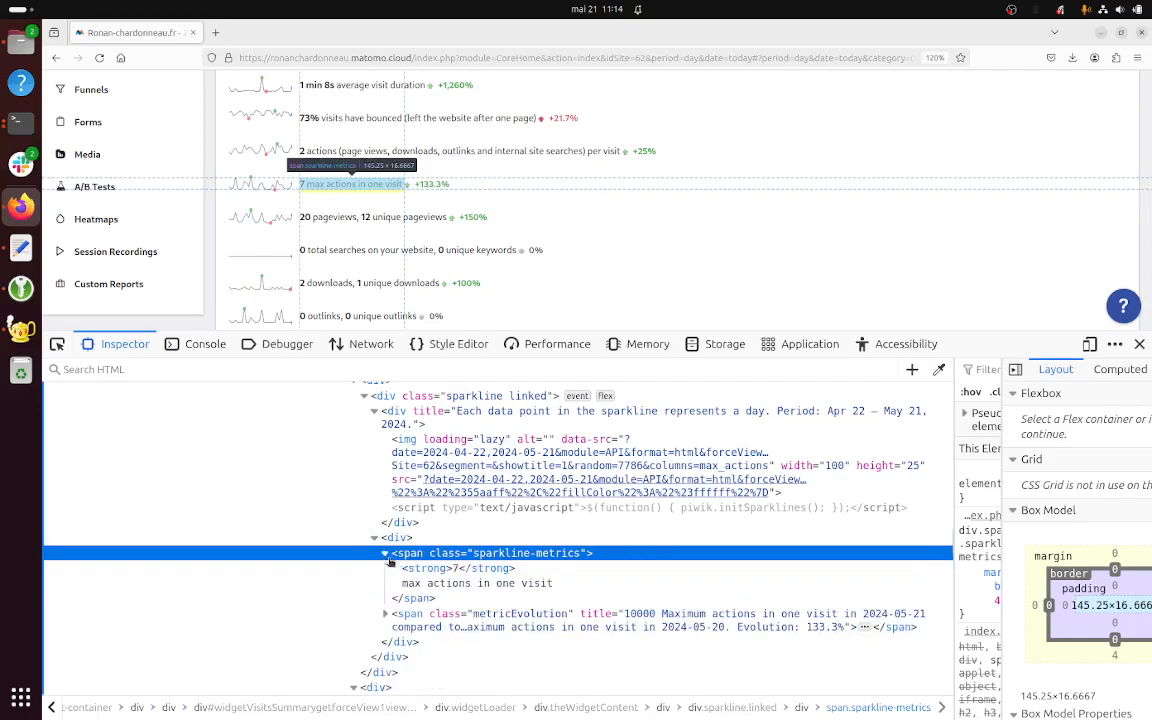
double_click(457, 568)
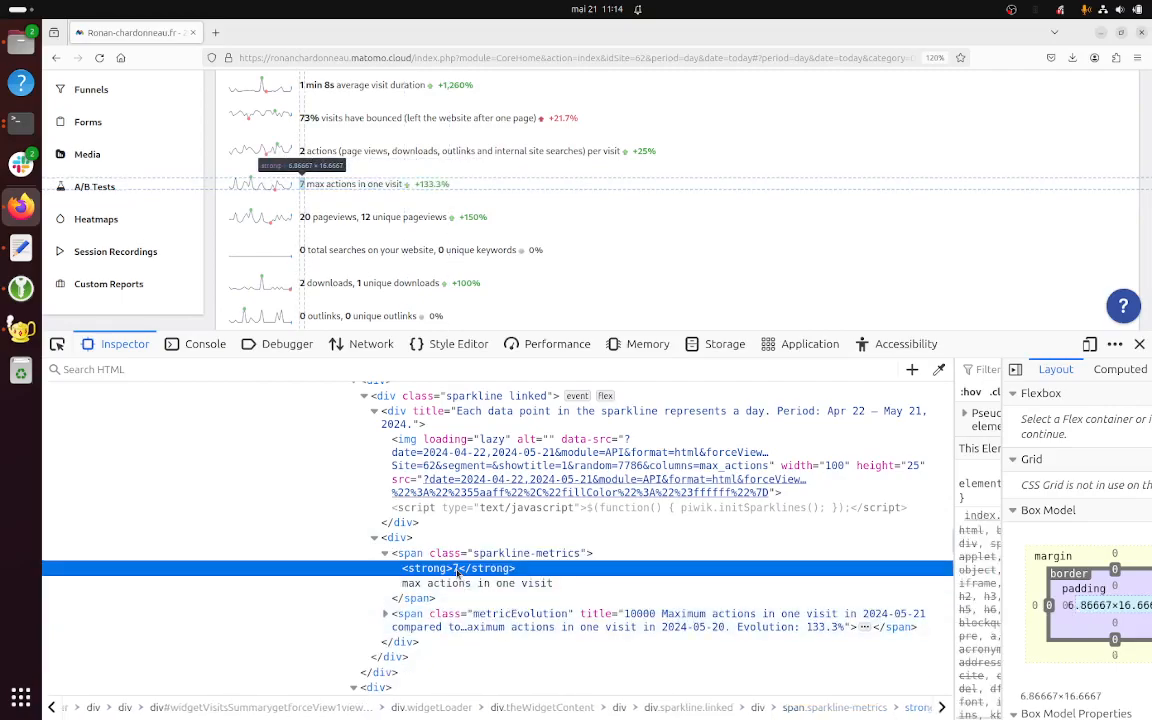
type("1000")
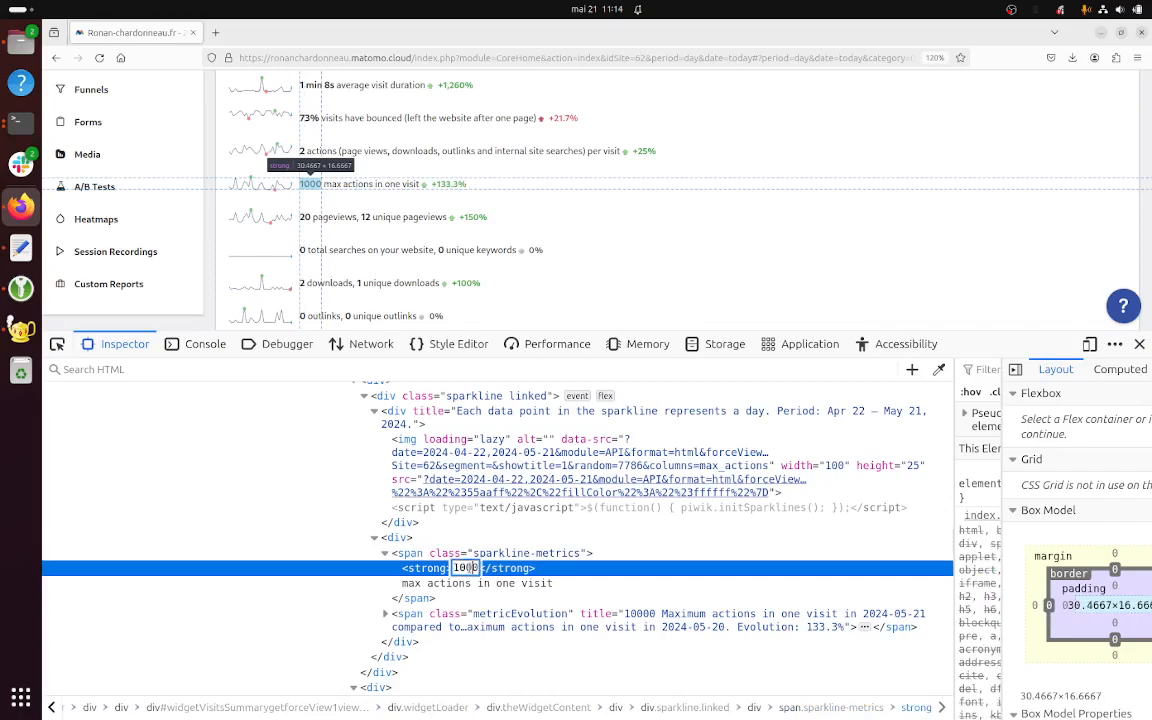
type("0")
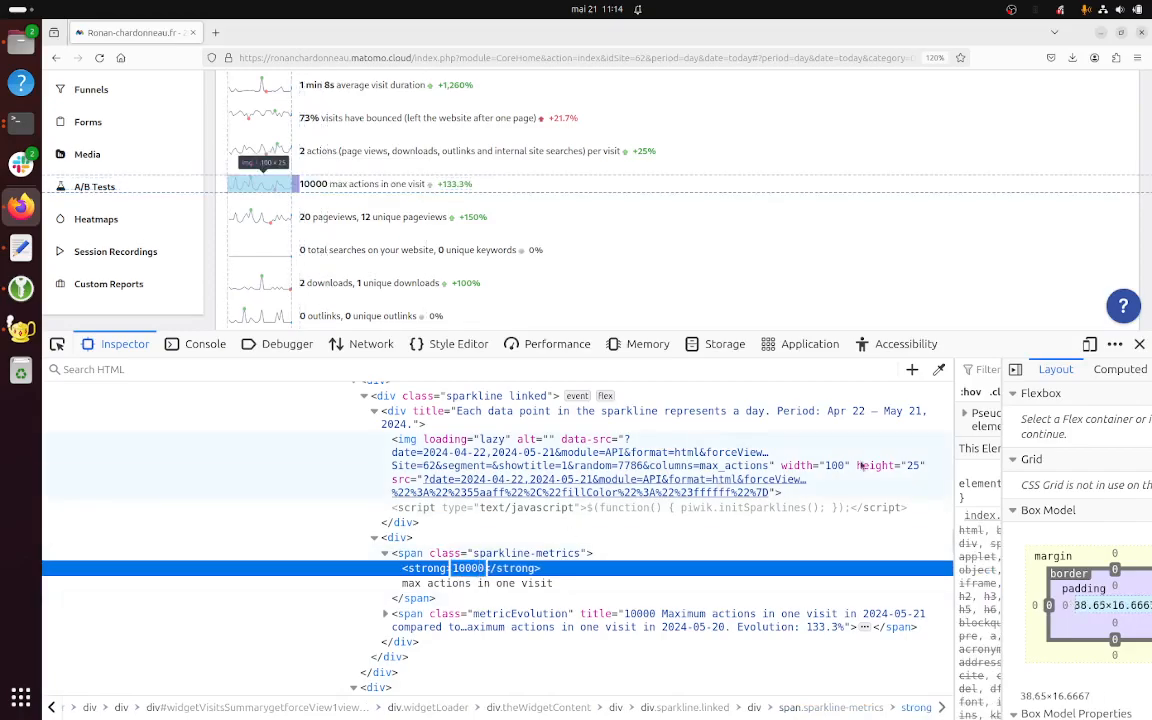
left_click(1138, 345)
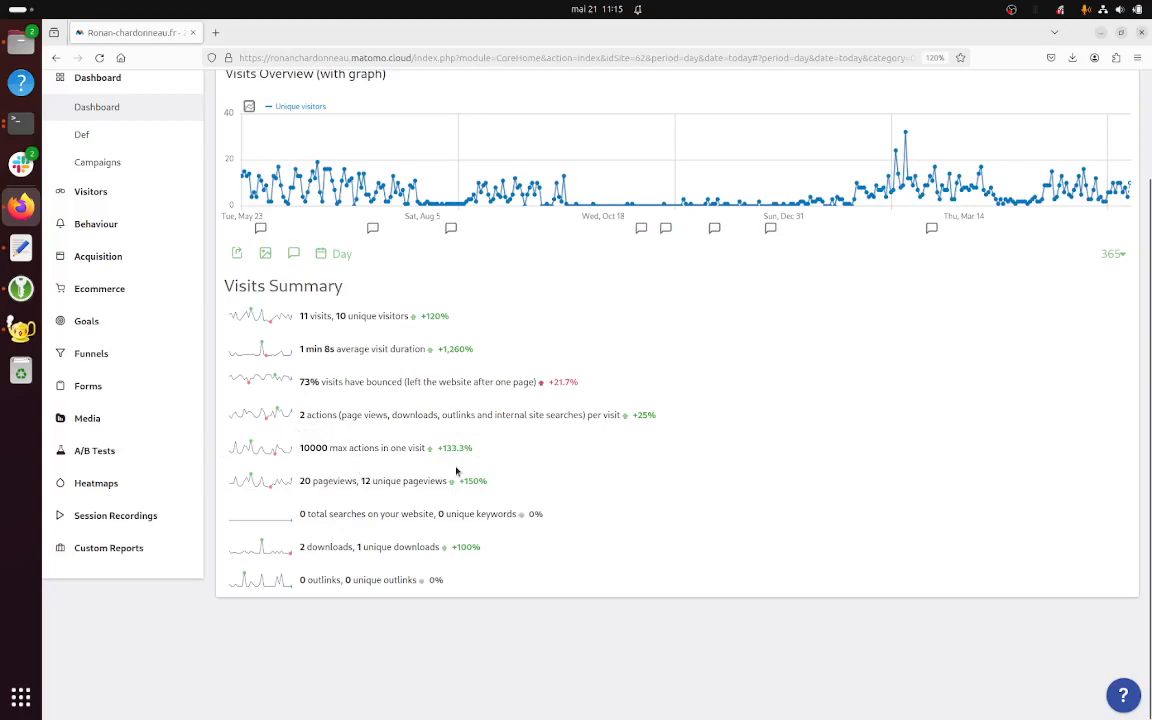
Open the system general settings in the administration and go to the Tracking Spam Prevention section
scroll(458, 545, "up", 2)
left_click(1032, 96)
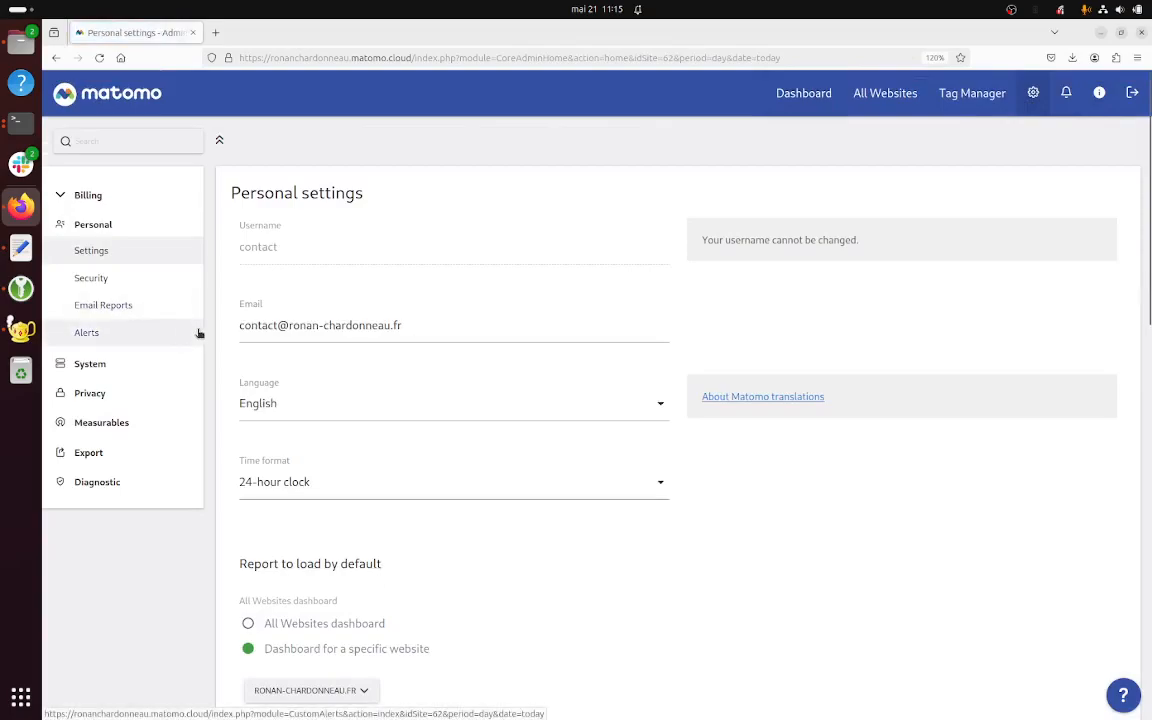
left_click(118, 366)
left_click(75, 279)
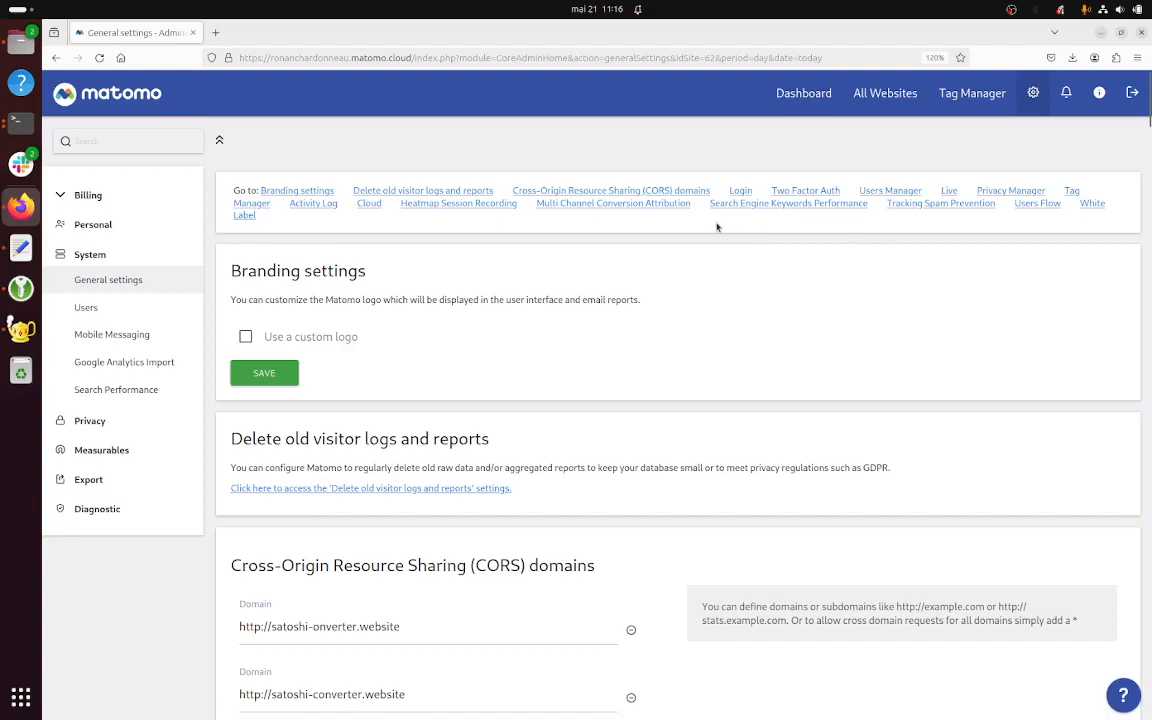
left_click(905, 204)
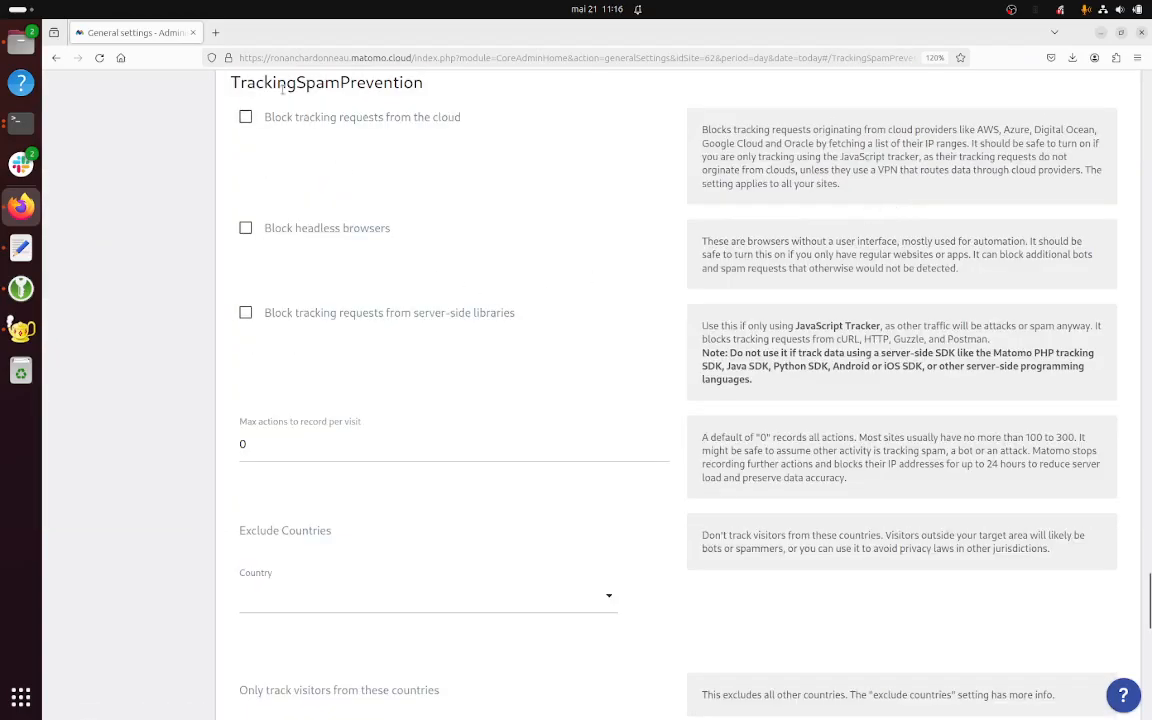
Examine the maximum actions per visit setting, its explanation of IP blocking, and the country tracking options
double_click(278, 452)
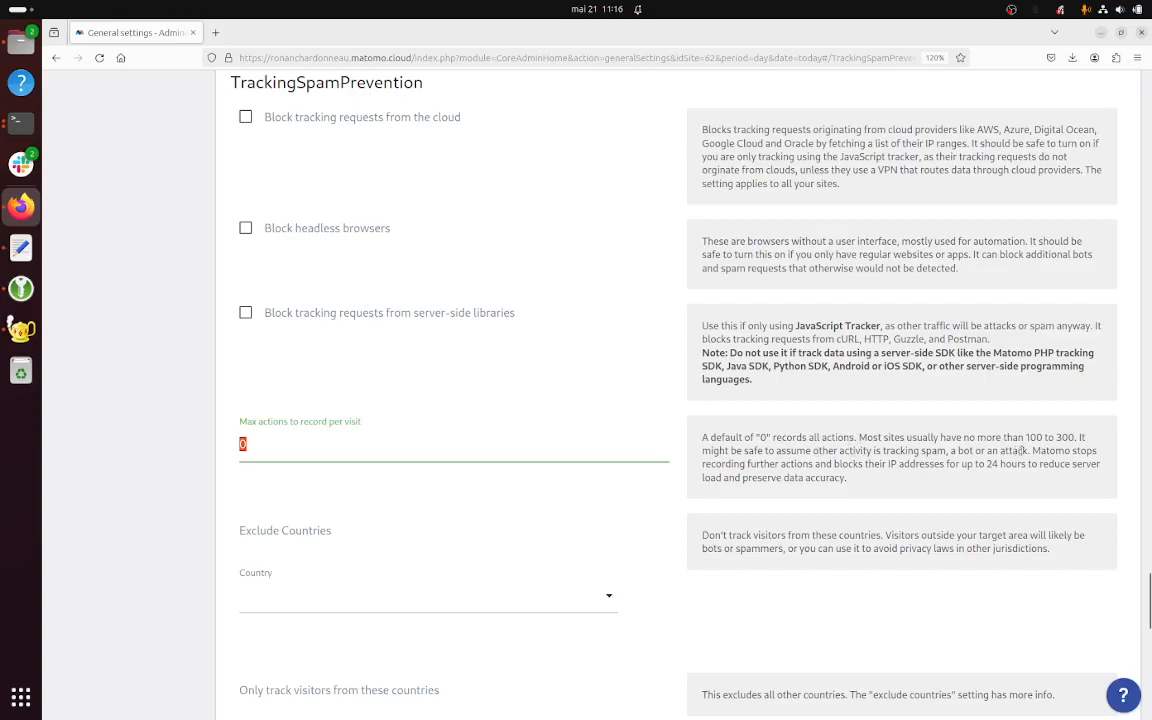
left_click_drag(1029, 450, 878, 480)
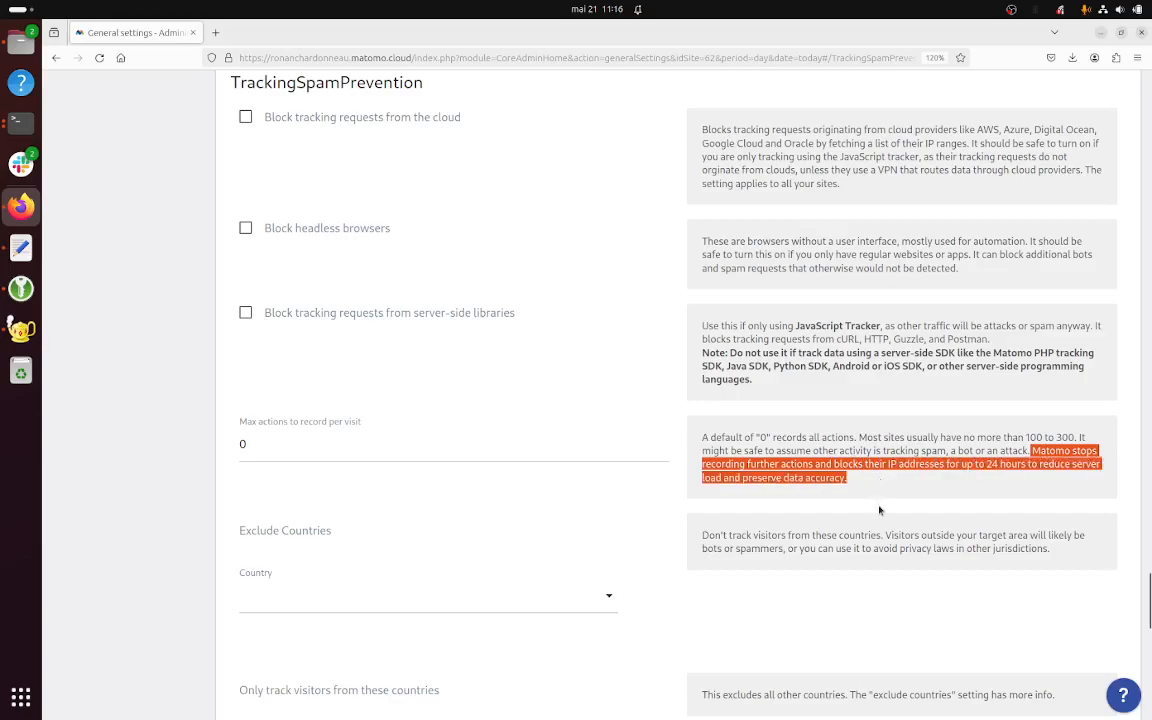
left_click(796, 460)
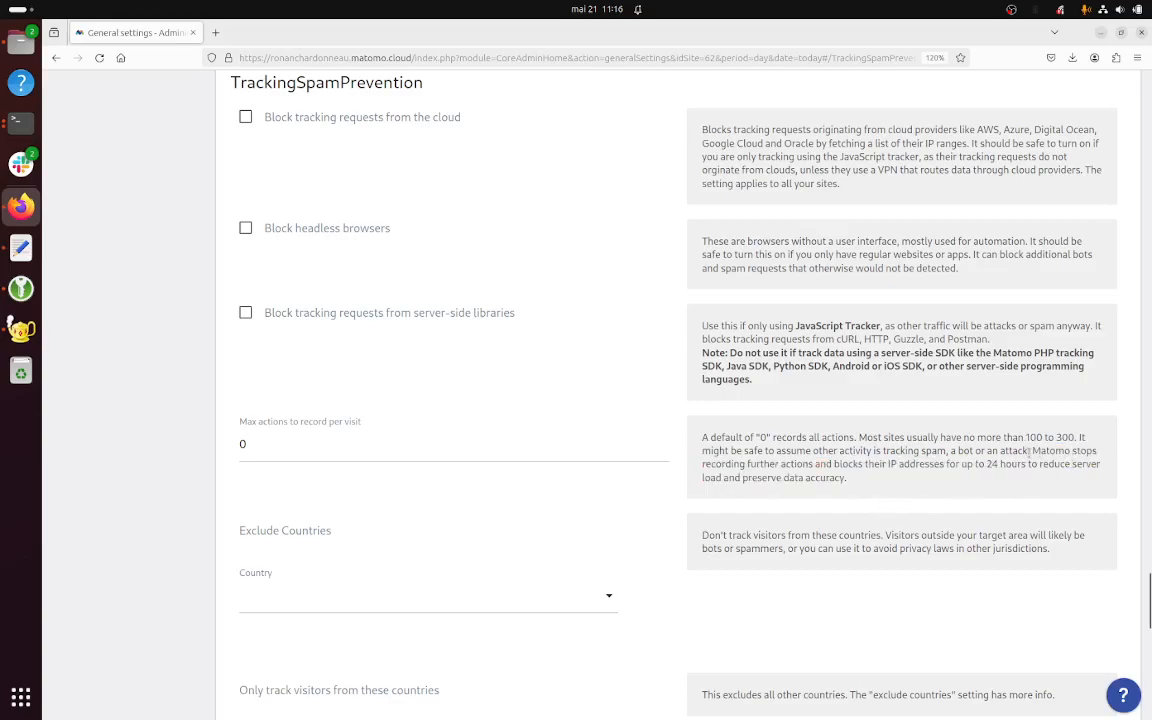
left_click_drag(1031, 450, 847, 478)
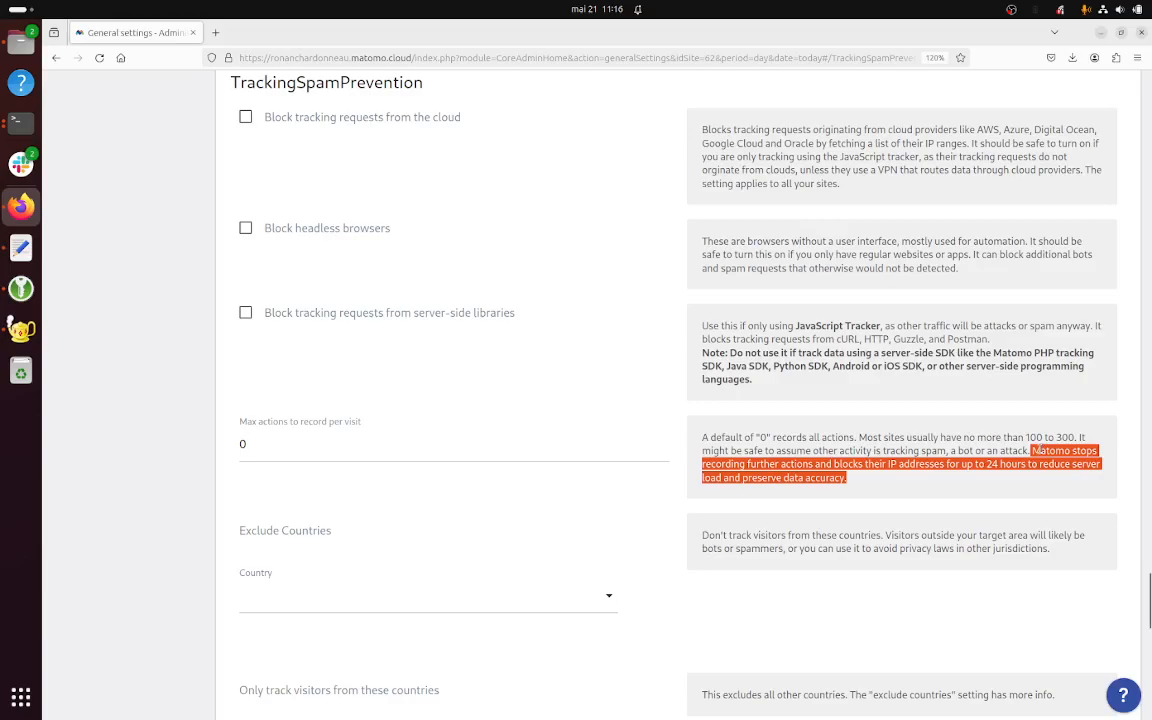
scroll(743, 476, "down", 5)
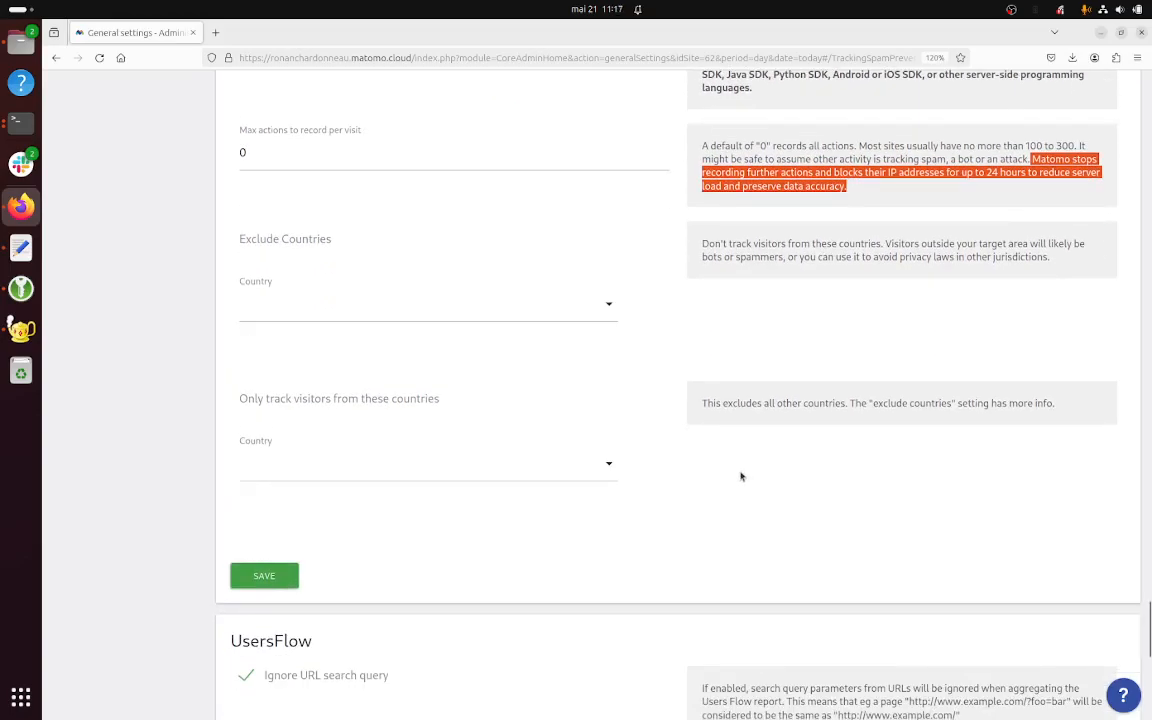
scroll(741, 476, "up", 1)
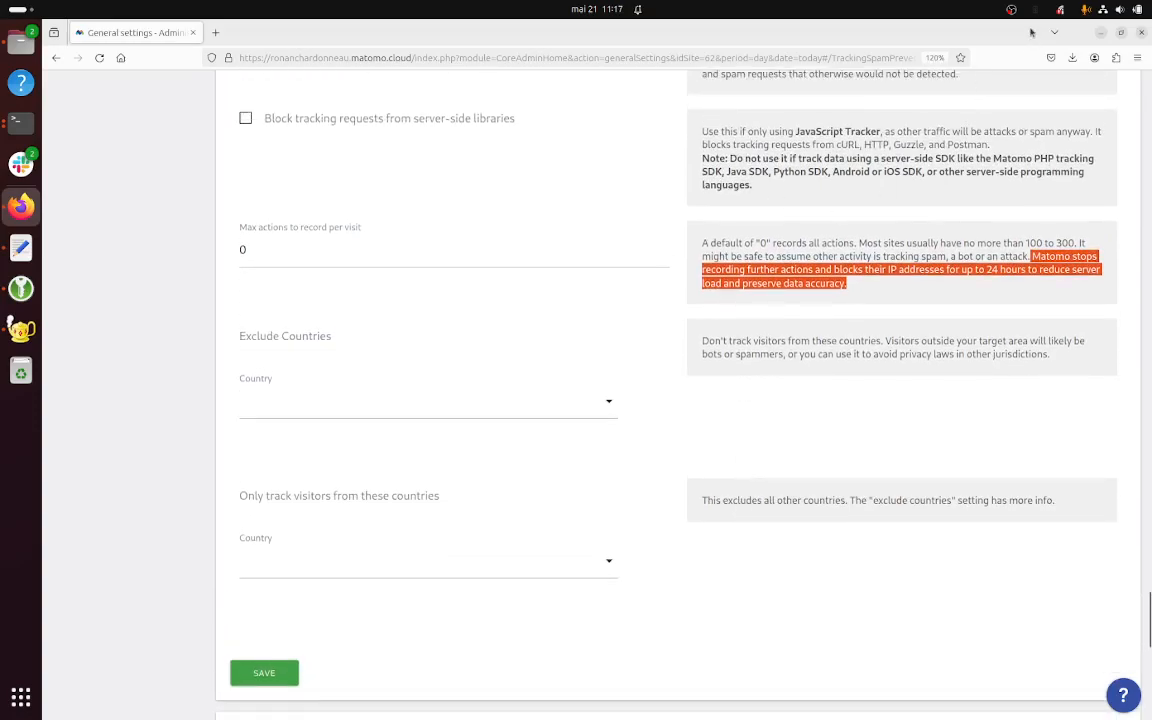